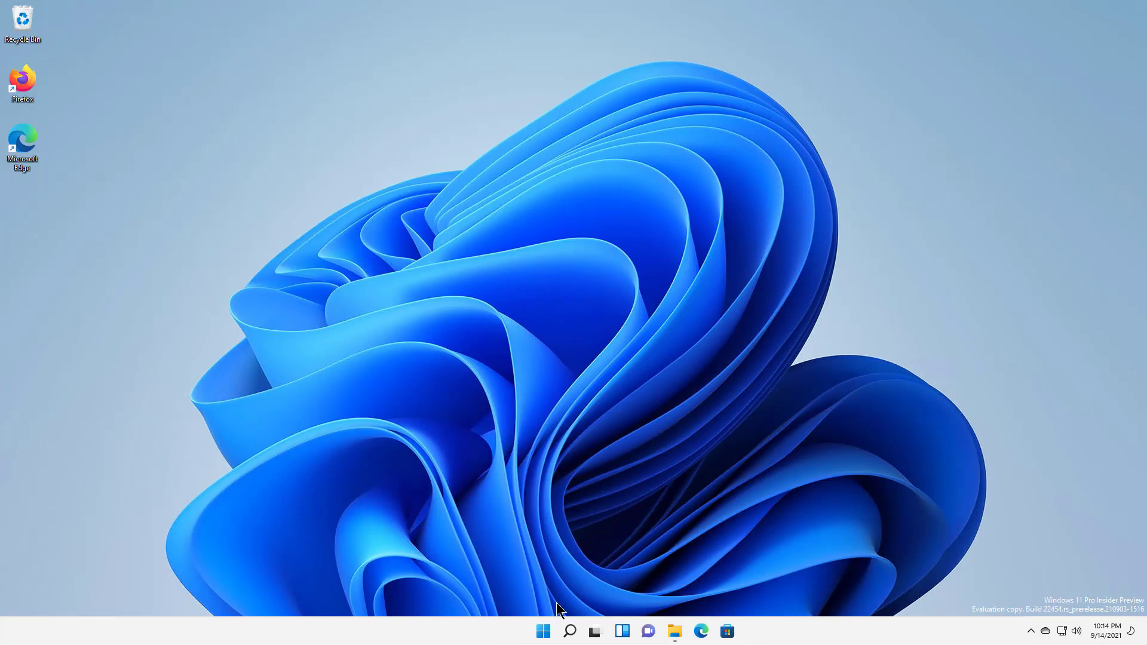
- Launch Settings from Start and go to the Network & internet settings
left_click(543, 631)
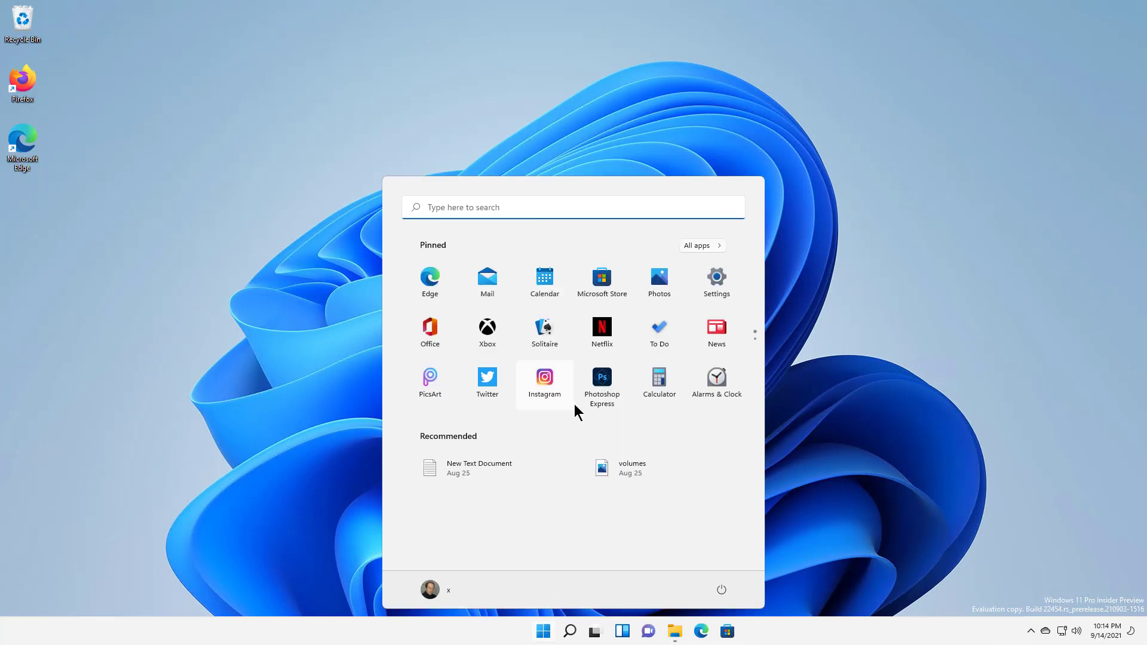
left_click(720, 289)
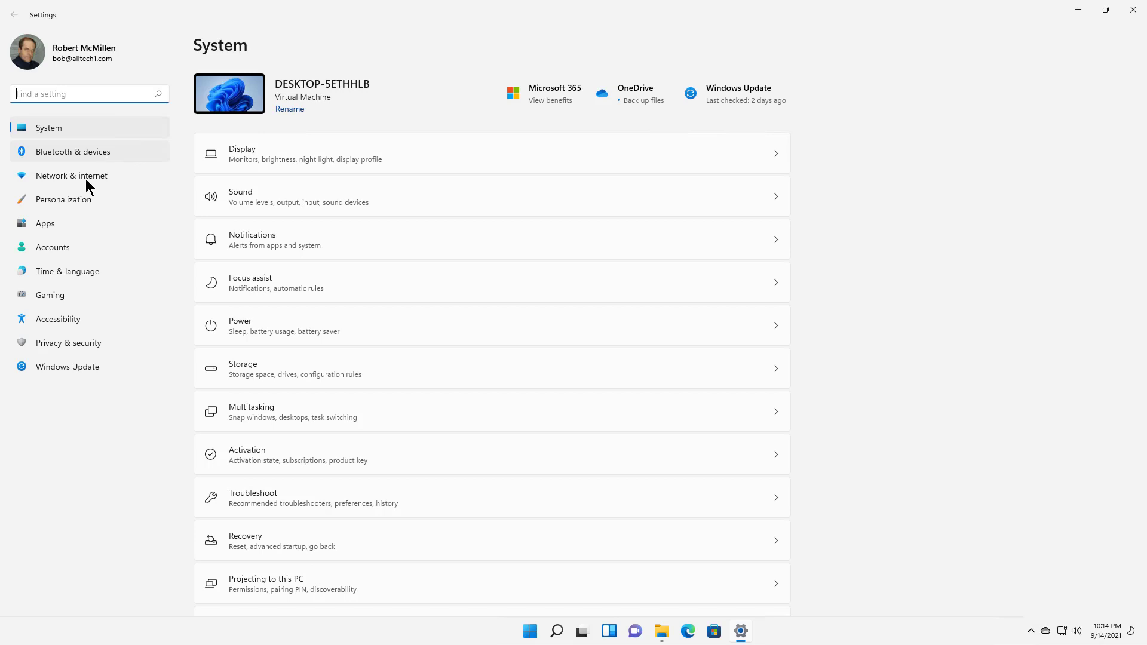
left_click(86, 179)
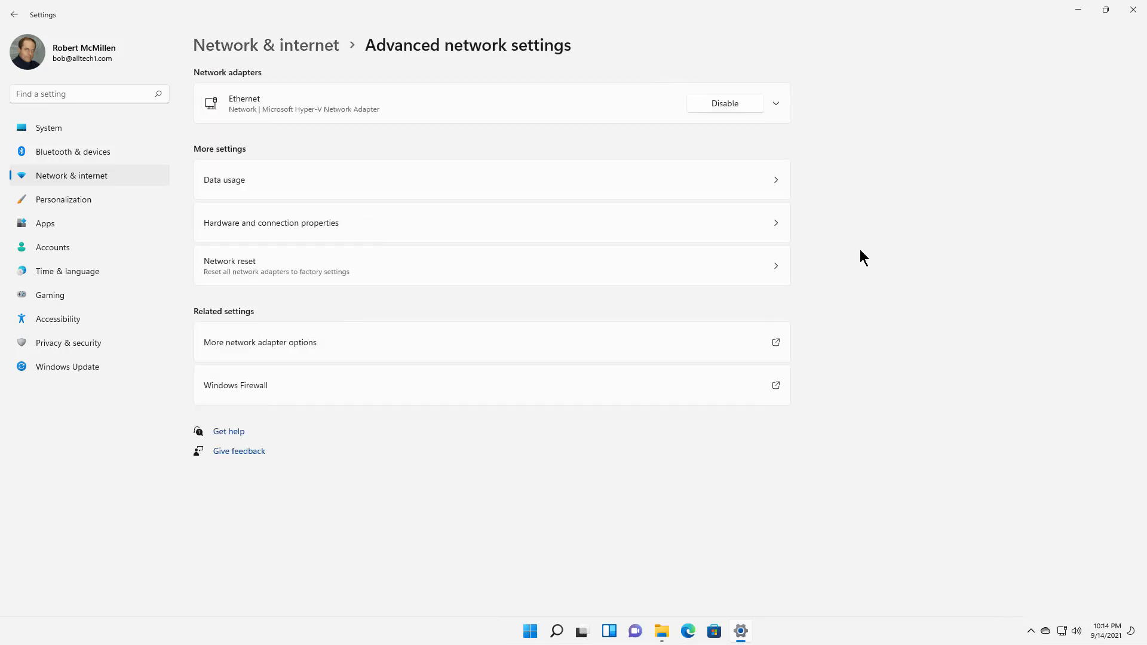
- Open the data usage statistics (12.7 GB over 30 days) and keep Ethernet as the viewed connection
left_click(312, 180)
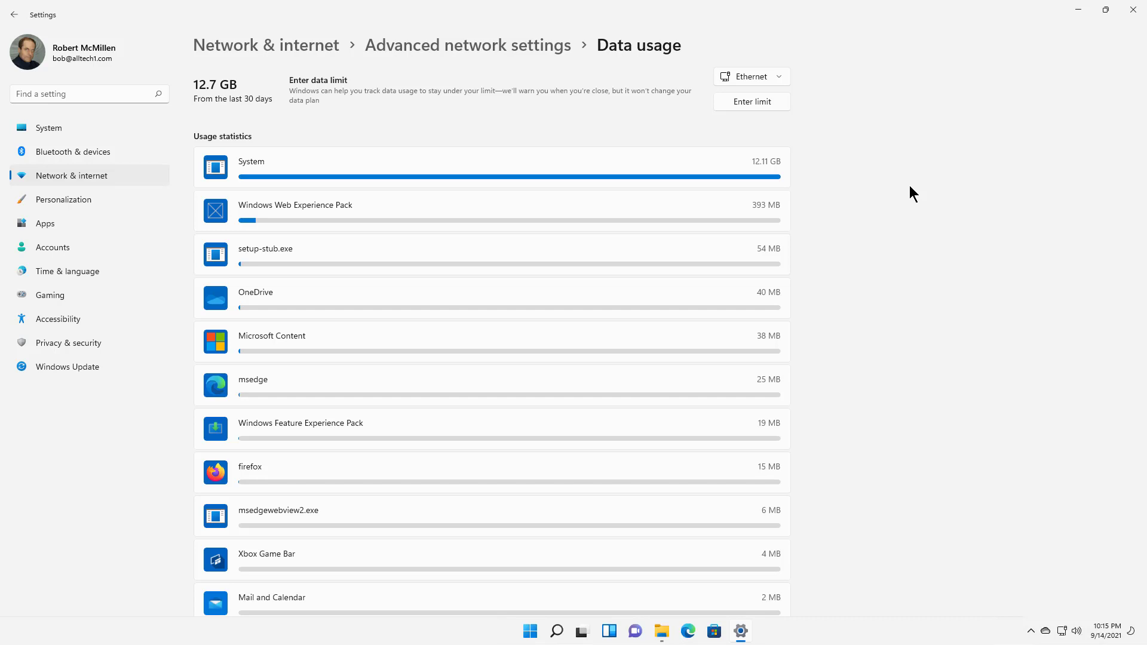
left_click(773, 75)
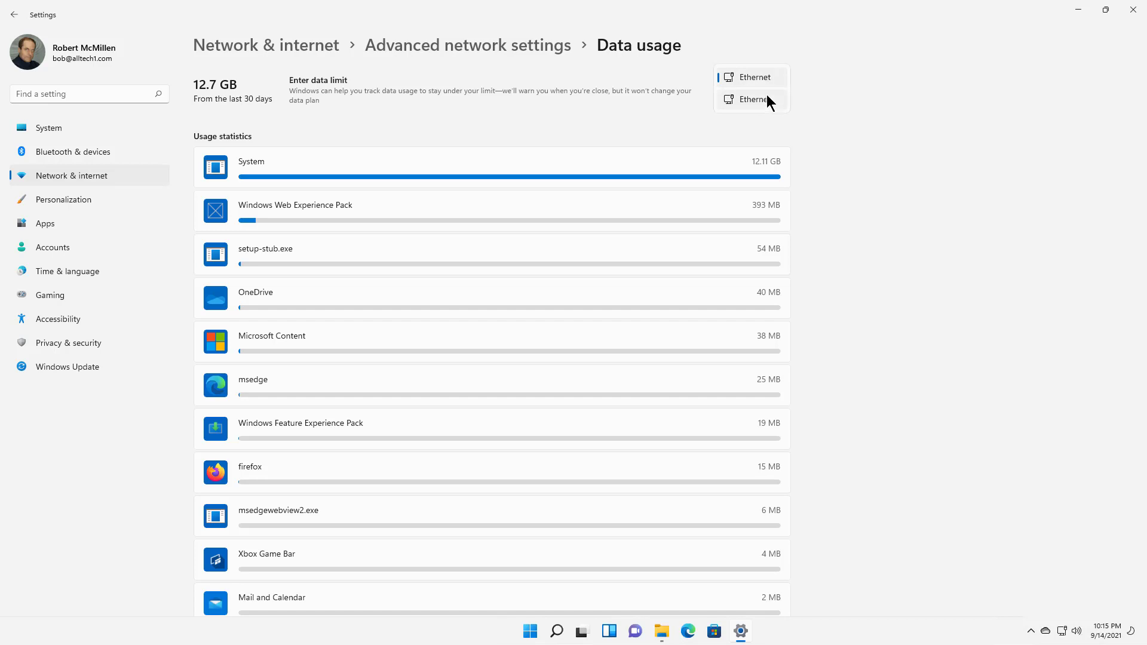
left_click(840, 119)
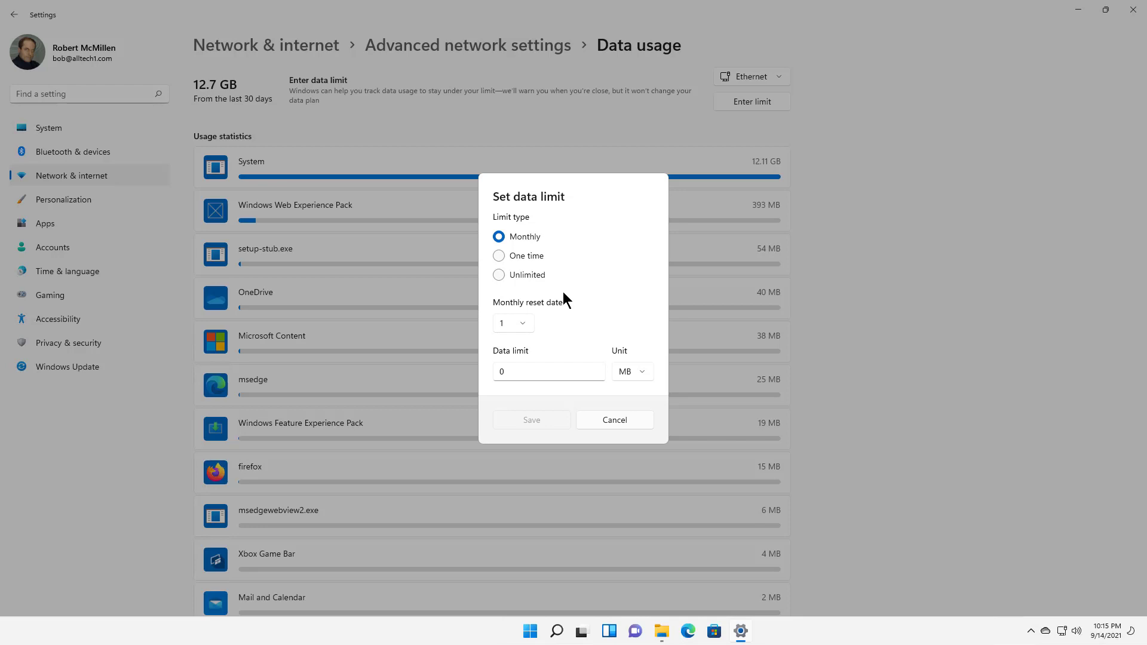
- Keep the monthly reset on day 1, measure the limit in GB, and select the existing 0 limit value
left_click(524, 324)
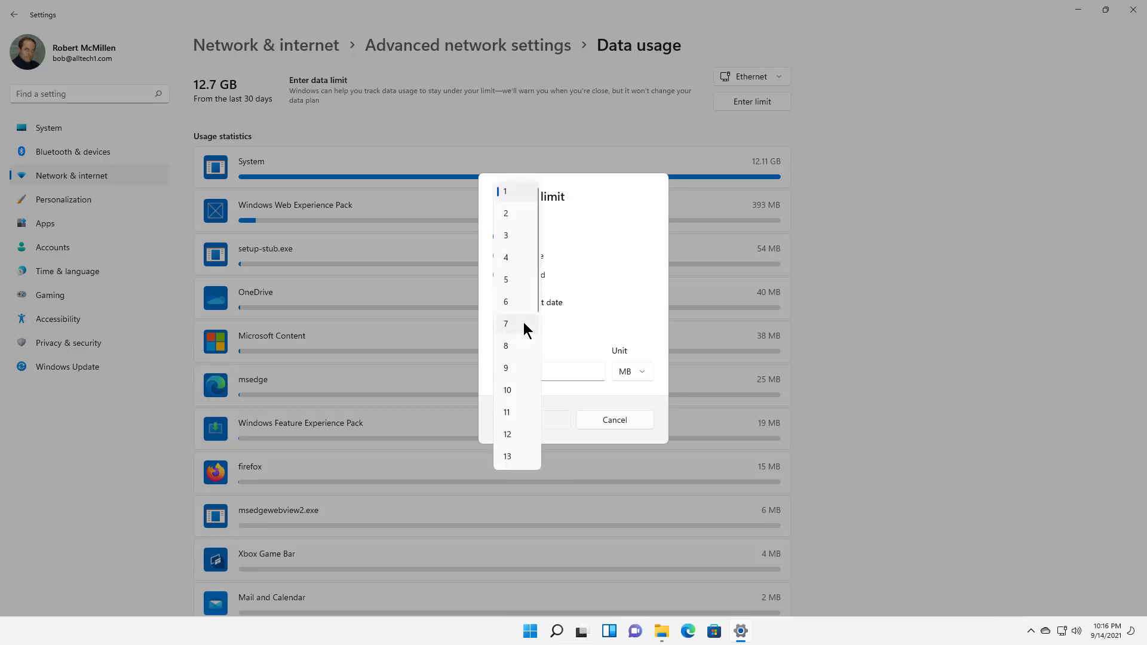
left_click(598, 288)
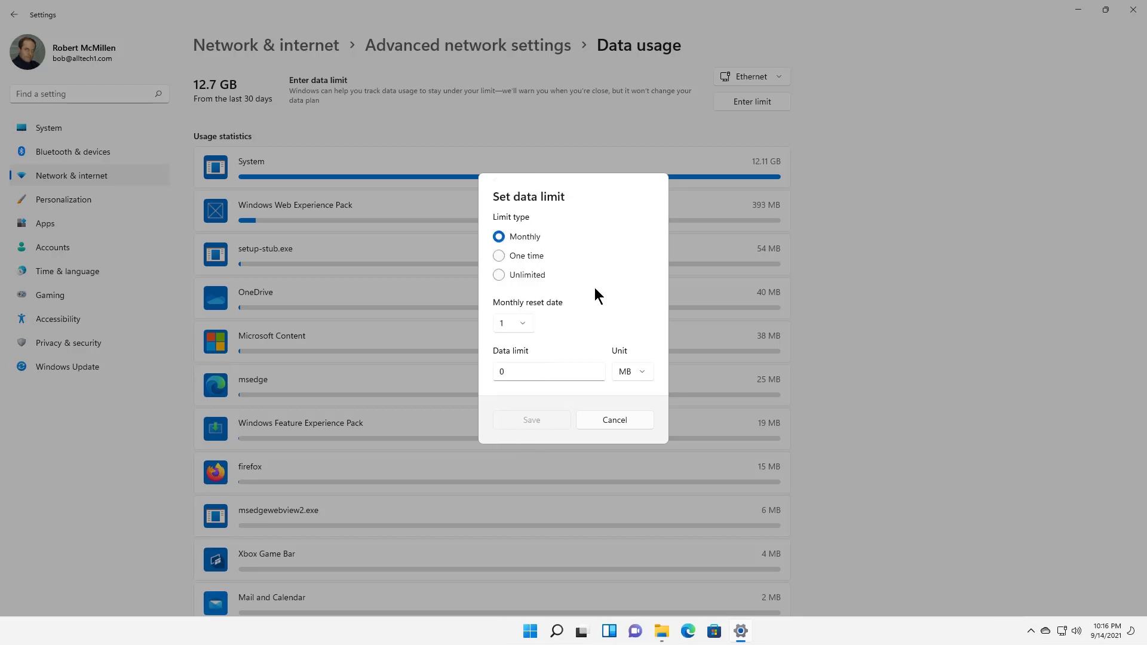
left_click(640, 378)
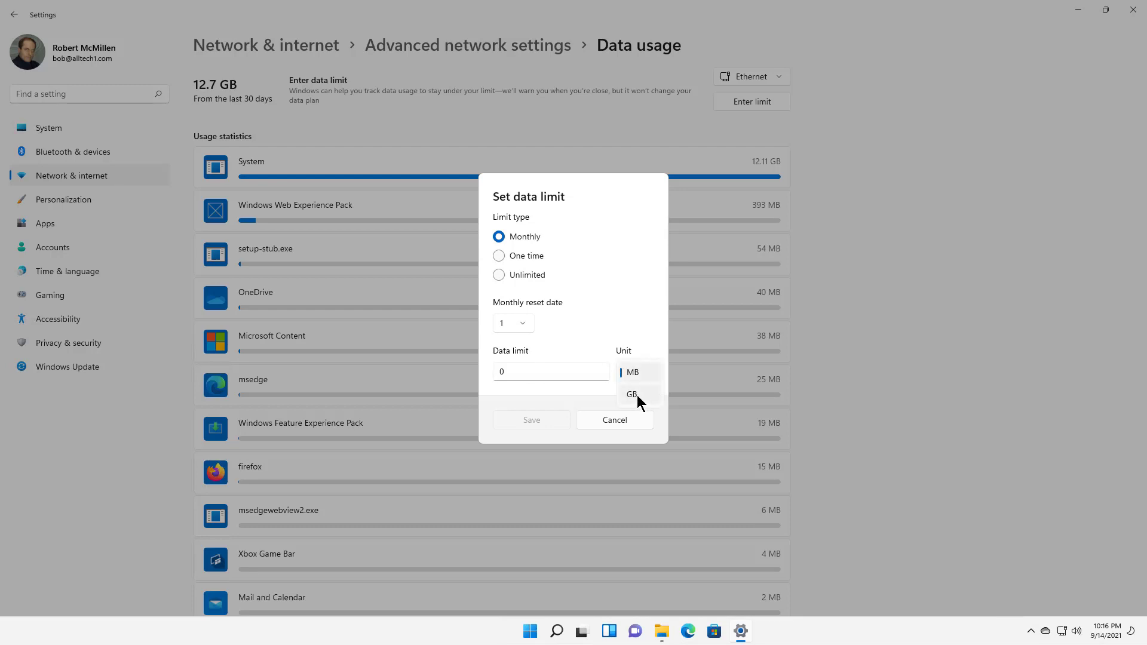
left_click(639, 397)
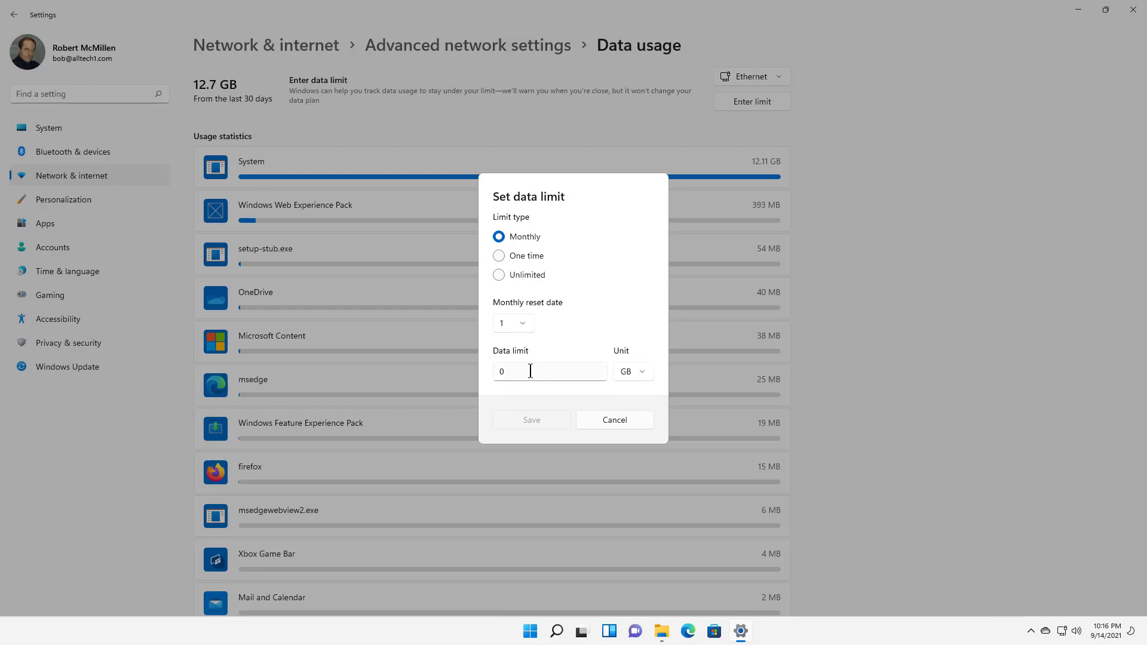
left_click(531, 371)
left_click_drag(522, 371, 476, 376)
type("1000")
- Save the 1000 GB monthly Ethernet limit, leaving 992.71 GB remaining
left_click(529, 421)
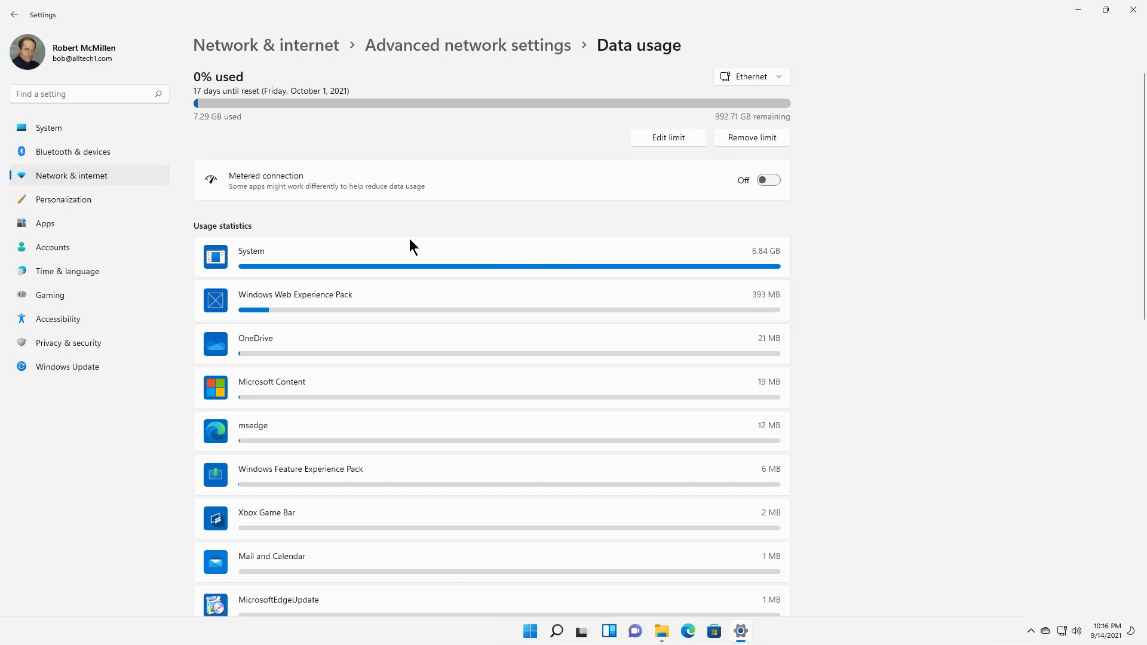
scroll(383, 297, "down", 1)
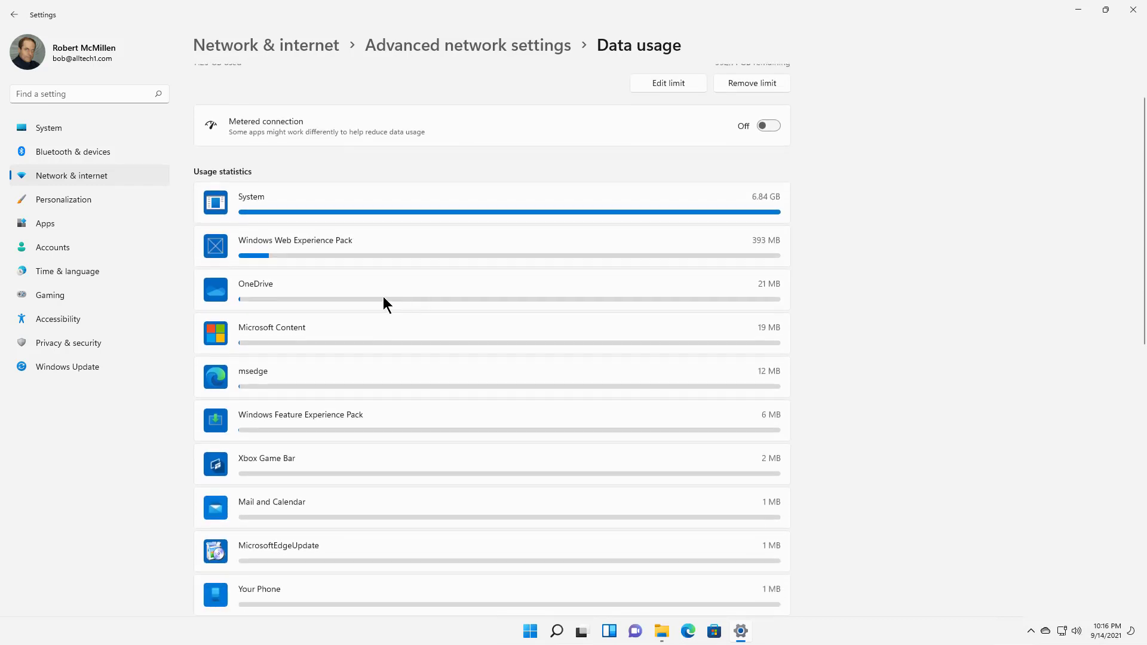
scroll(384, 297, "down", 1)
scroll(384, 297, "down", 1)
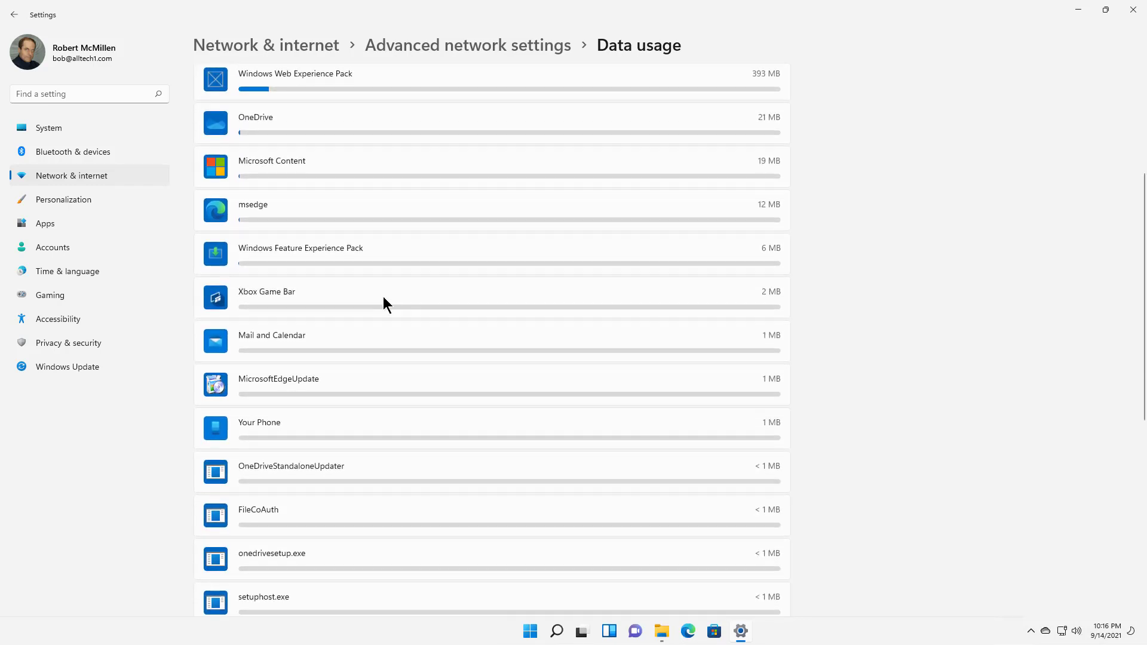
scroll(382, 304, "up", 1)
scroll(383, 304, "up", 1)
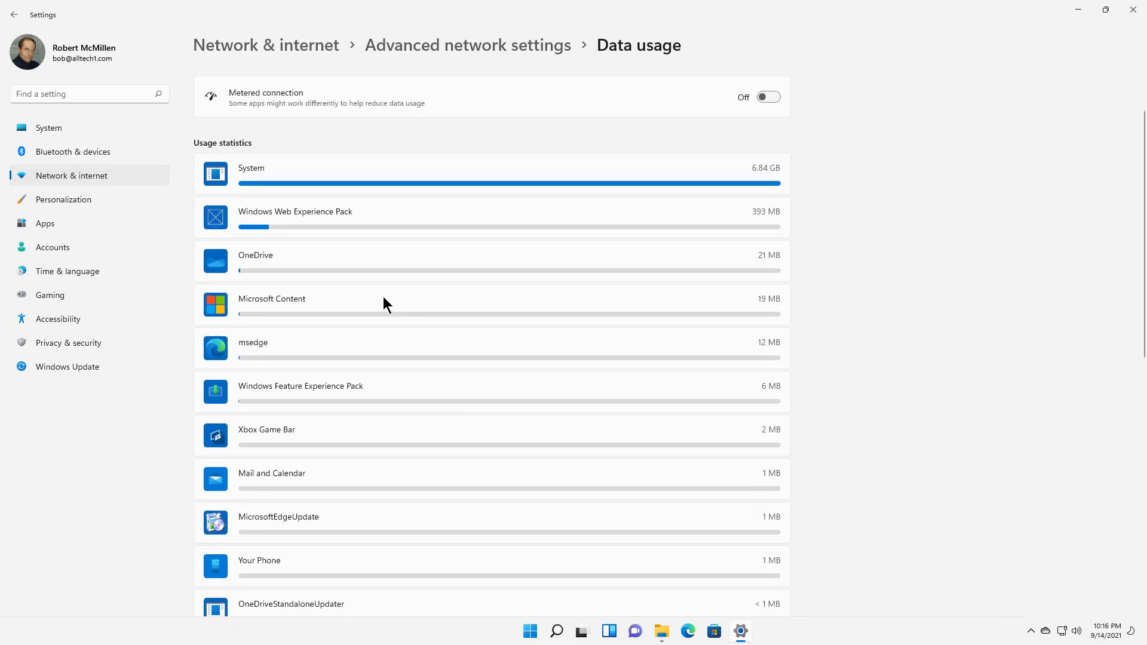
scroll(383, 304, "up", 1)
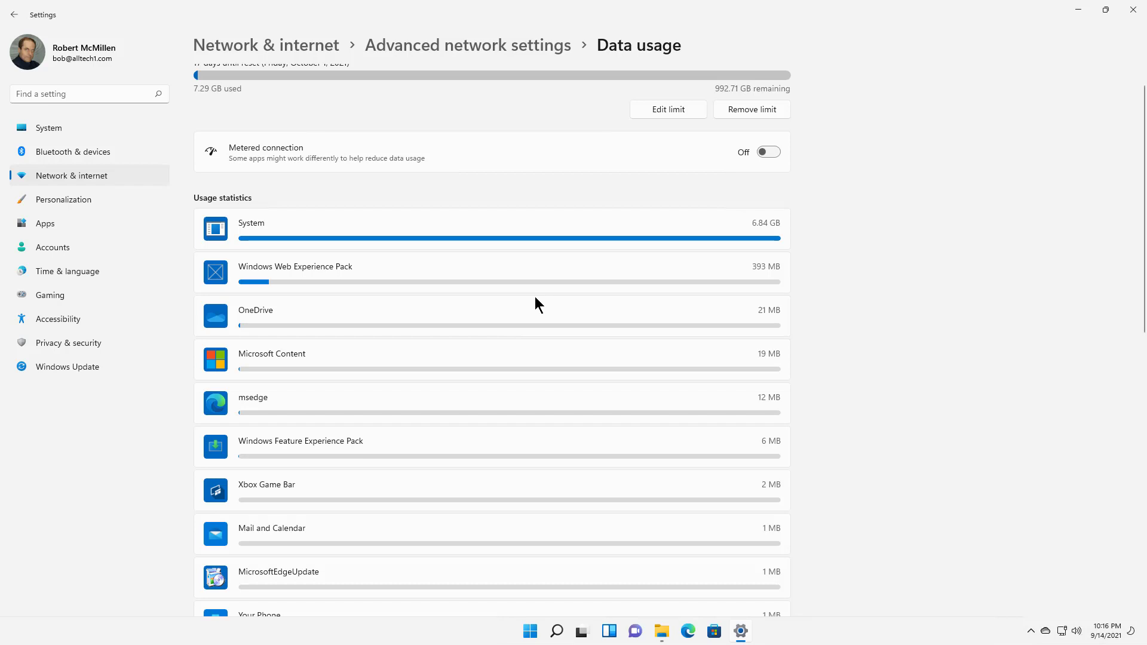
scroll(535, 297, "down", 2)
scroll(535, 297, "down", 2)
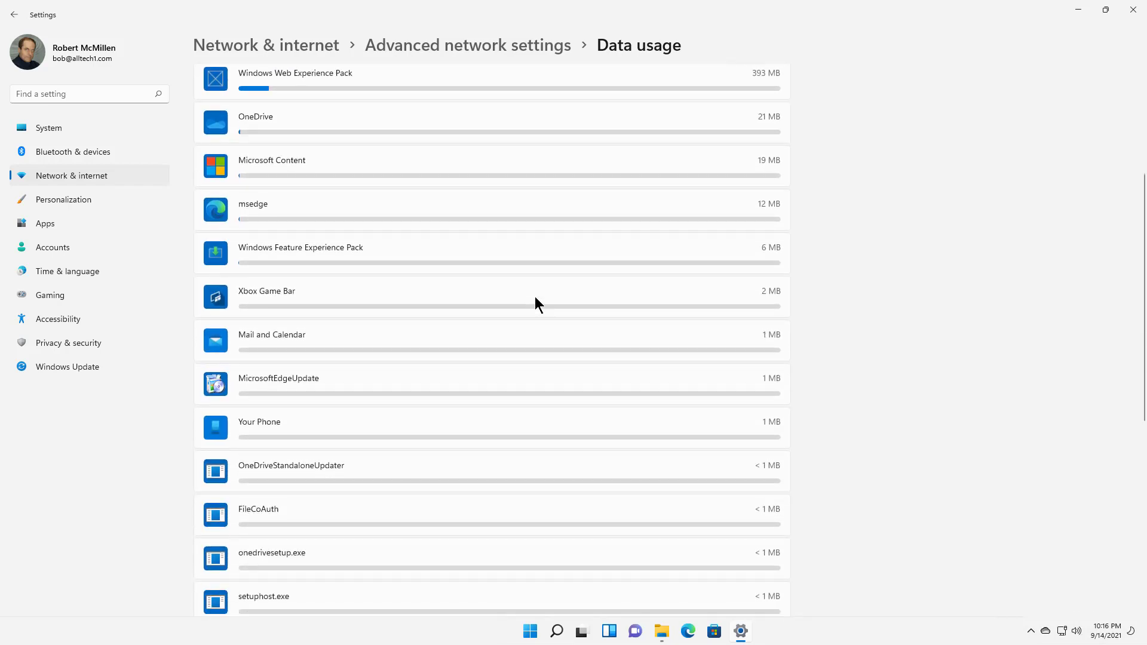
scroll(535, 297, "down", 2)
scroll(534, 297, "down", 2)
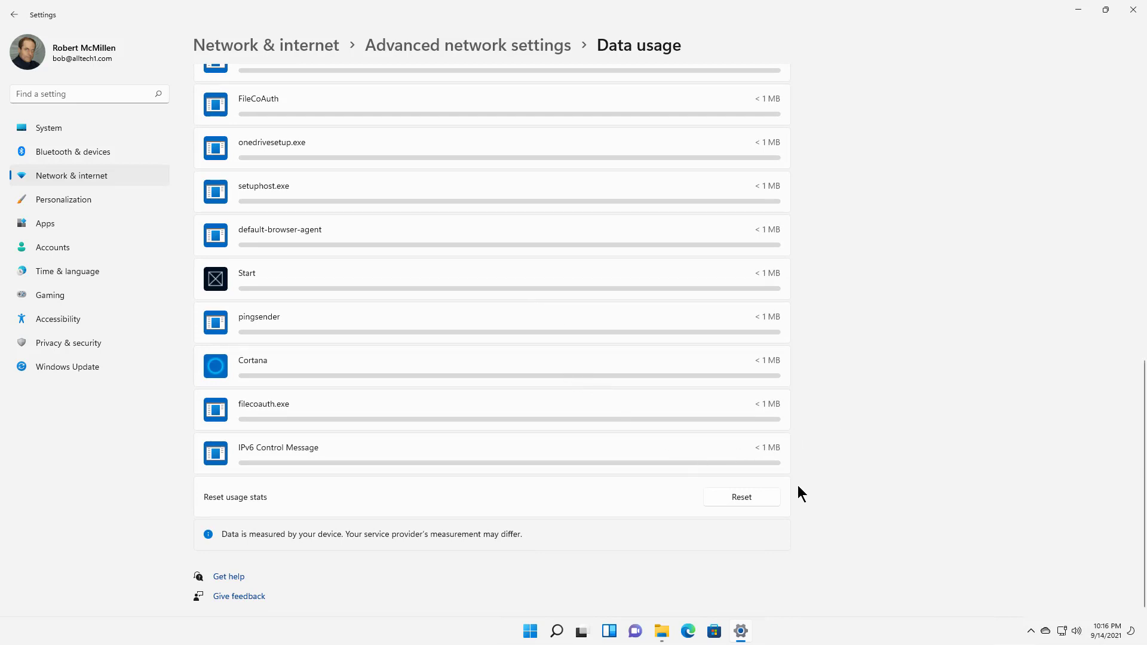
- Reset and confirm clearing the Ethernet usage stats, bringing usage to 0 MB
left_click(743, 498)
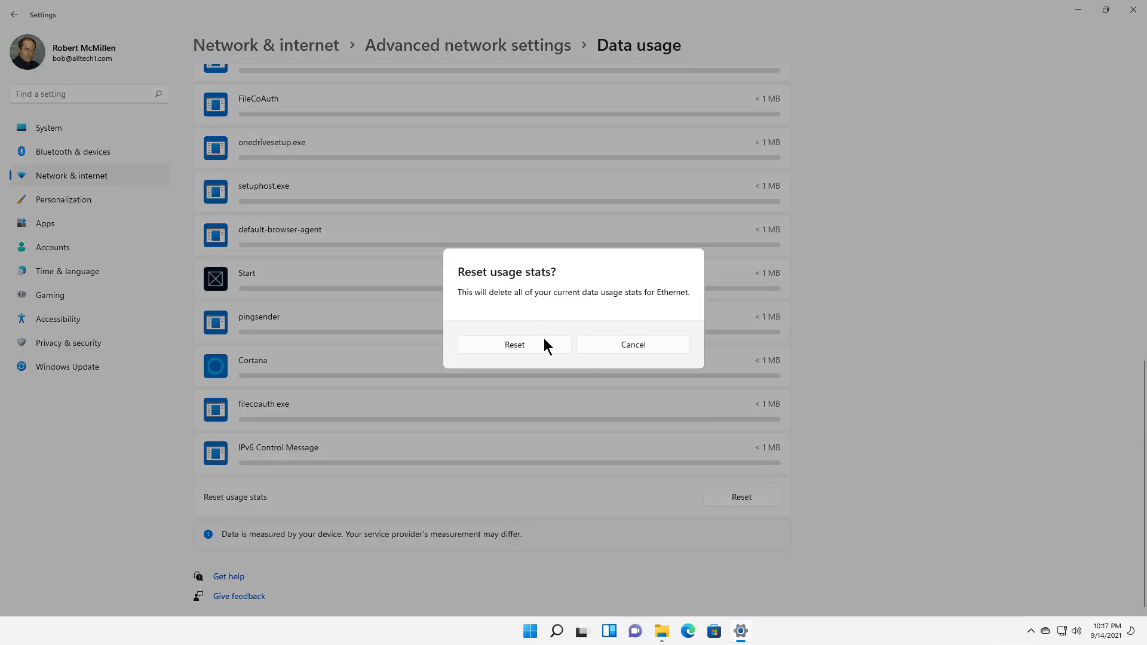
left_click(531, 340)
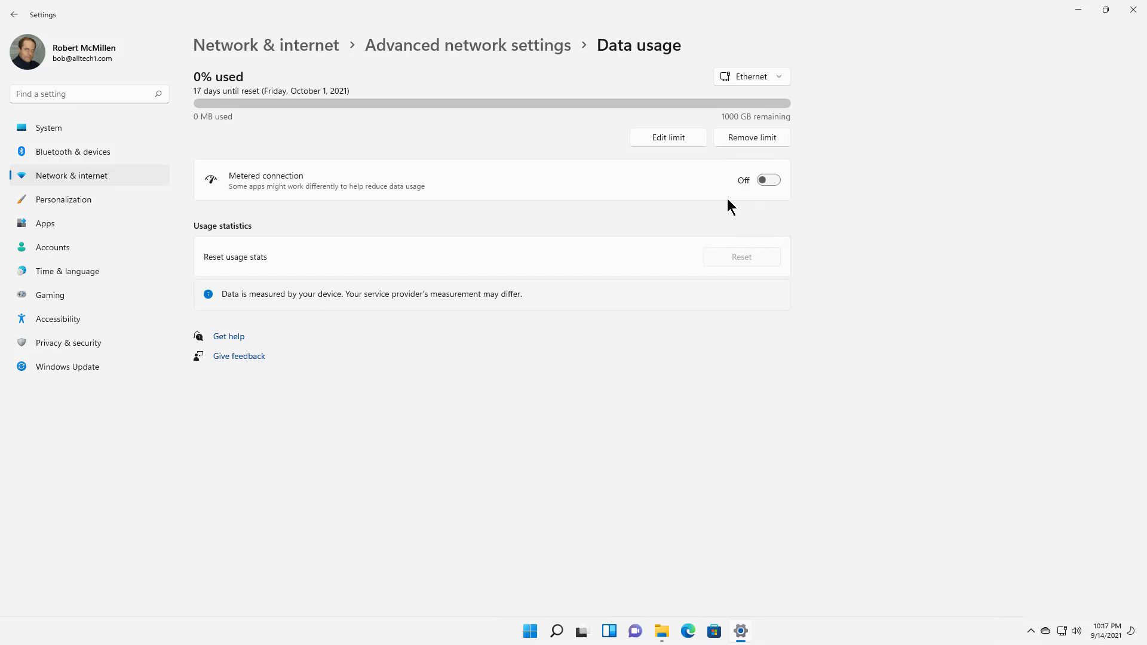
- Remove the 1000 GB Ethernet data limit and confirm the removal
left_click(746, 137)
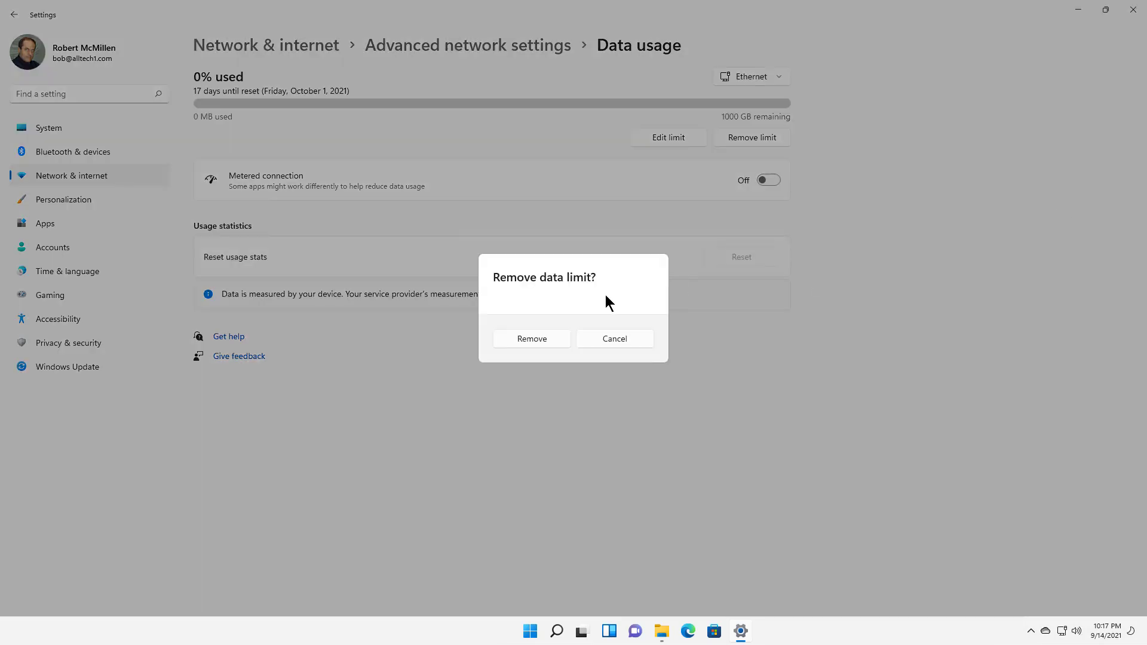
left_click(544, 343)
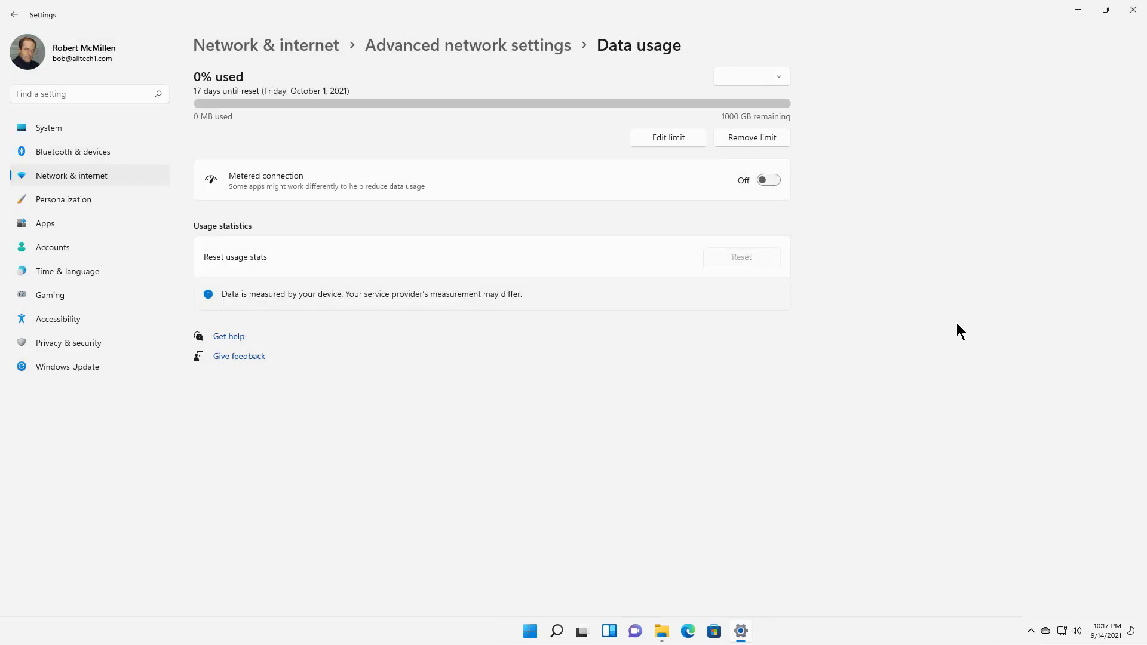